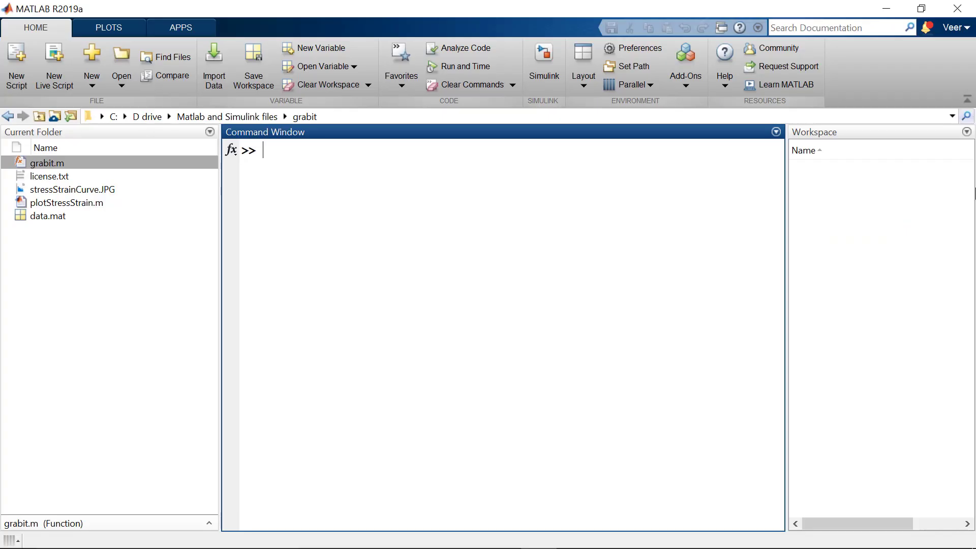
- Search the Add-On Explorer for 'grabit' and view the GRABIT add-on's details page
left_click(687, 77)
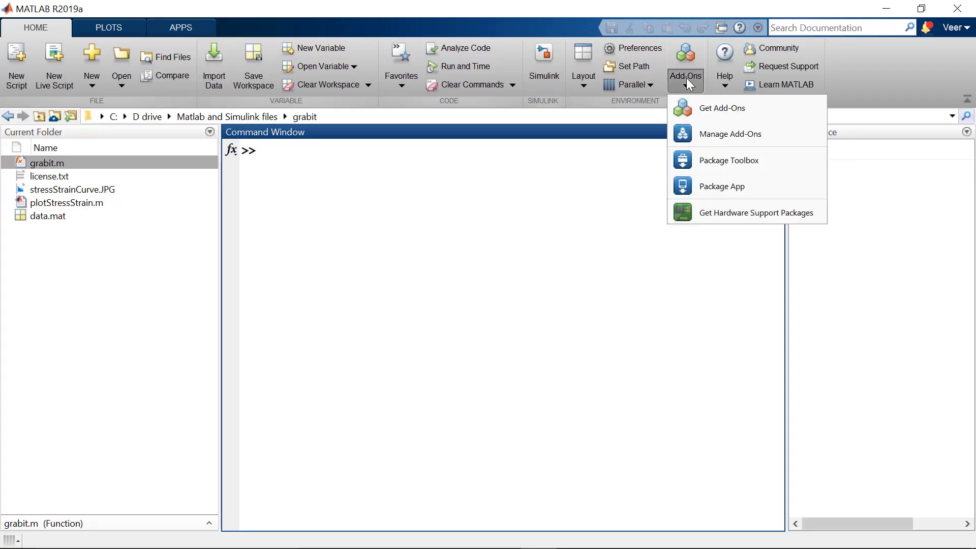
left_click(706, 109)
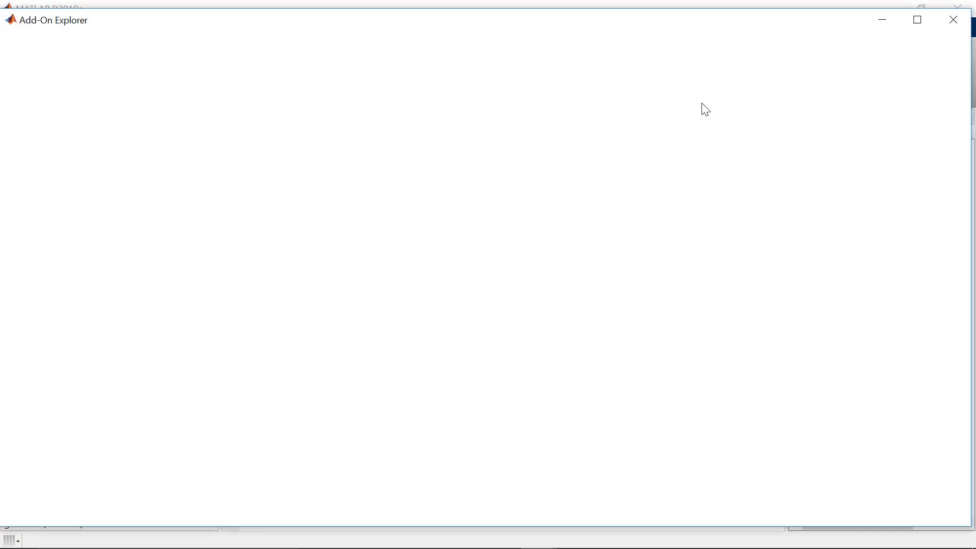
type("grabit")
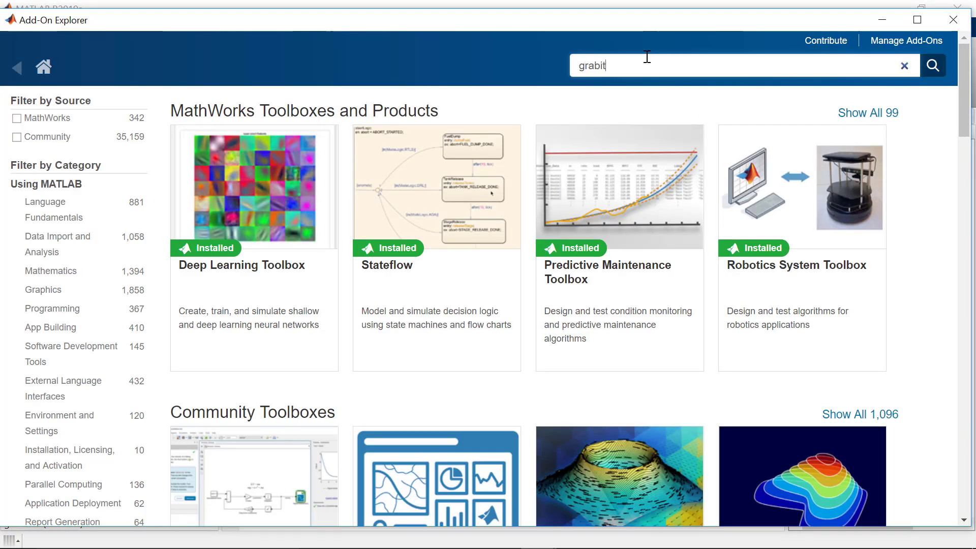
key("Return")
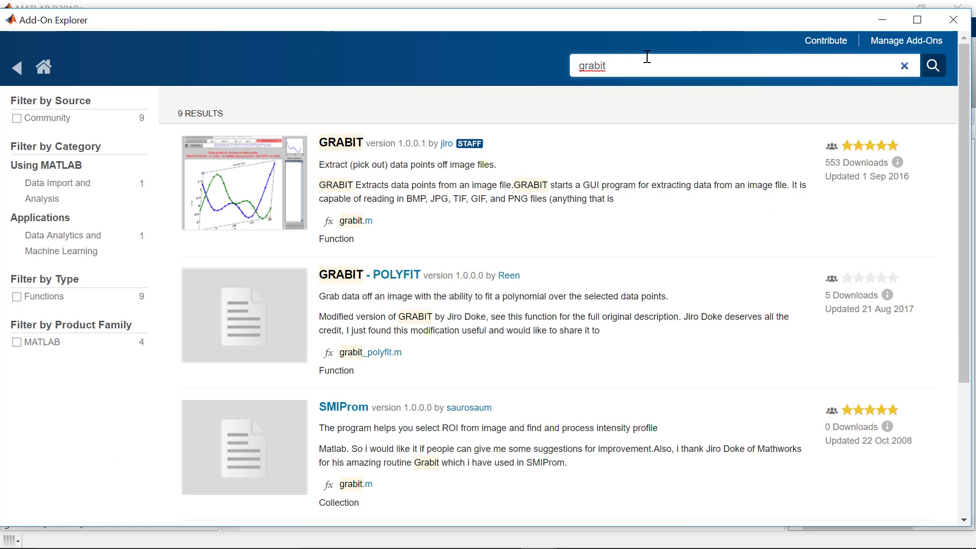
left_click(338, 144)
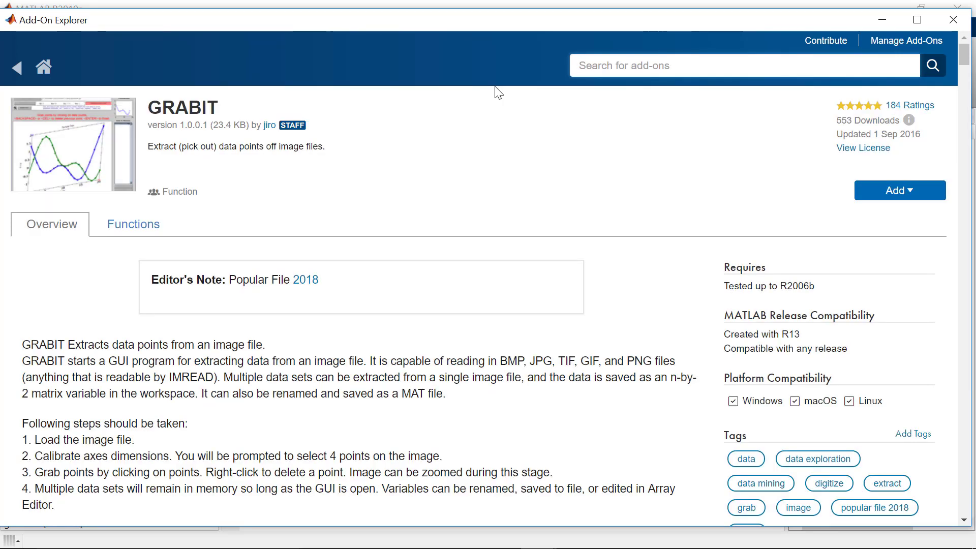
left_click(883, 20)
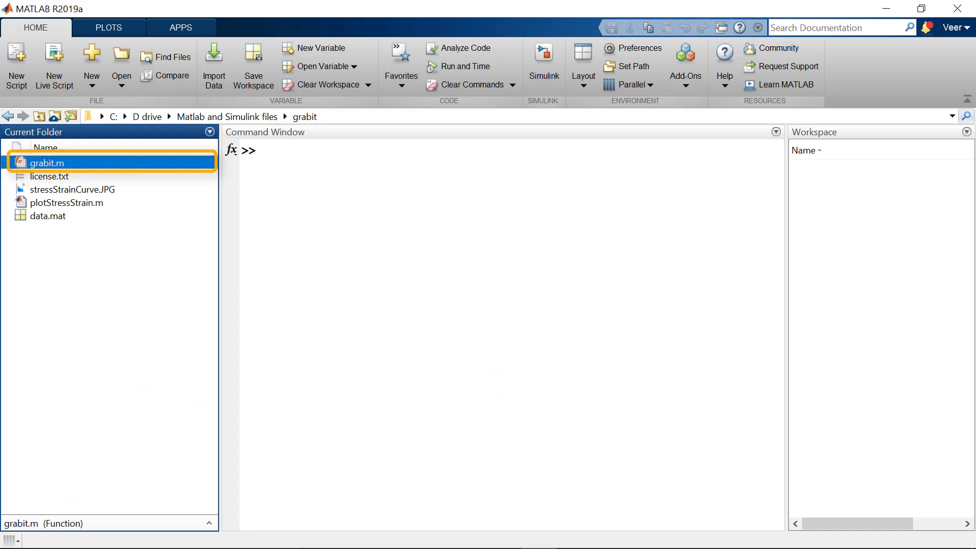
- Run grabit.m, maximize the Grabit window, and load the stressStrainCurve image
double_click(166, 168)
left_click(408, 54)
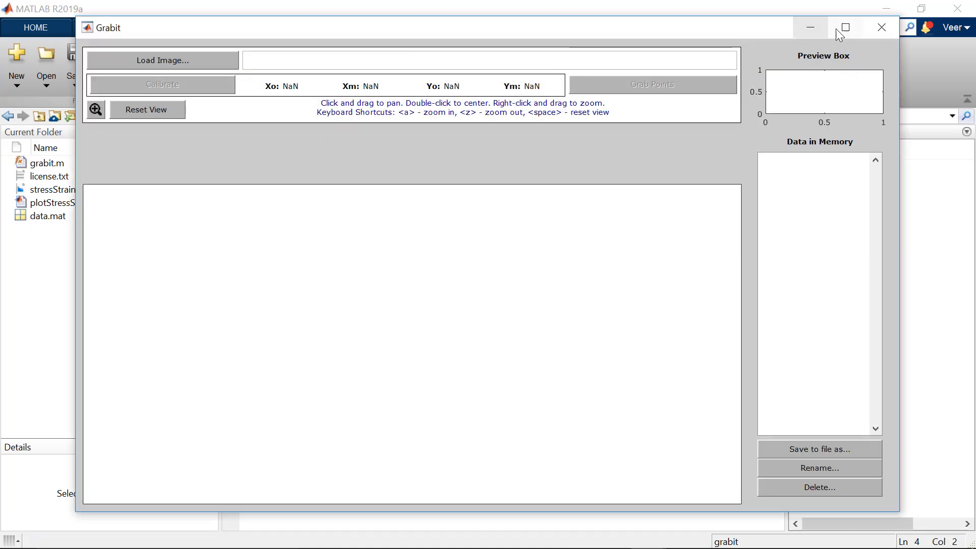
left_click(840, 30)
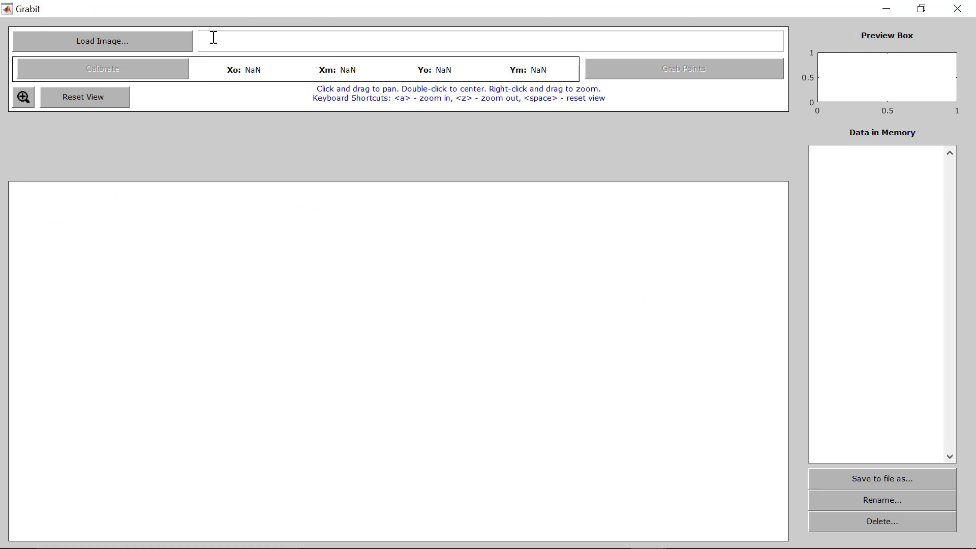
left_click(152, 49)
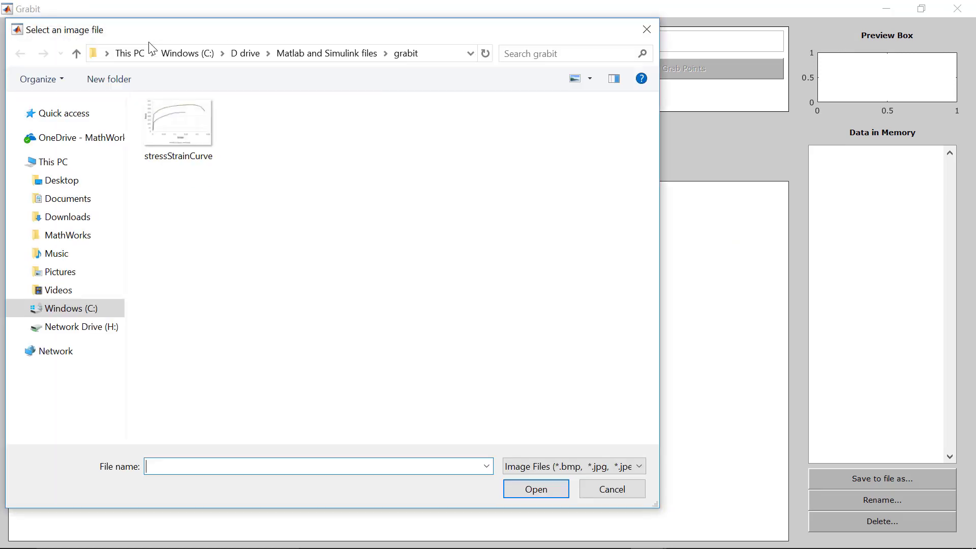
left_click(214, 140)
left_click(531, 491)
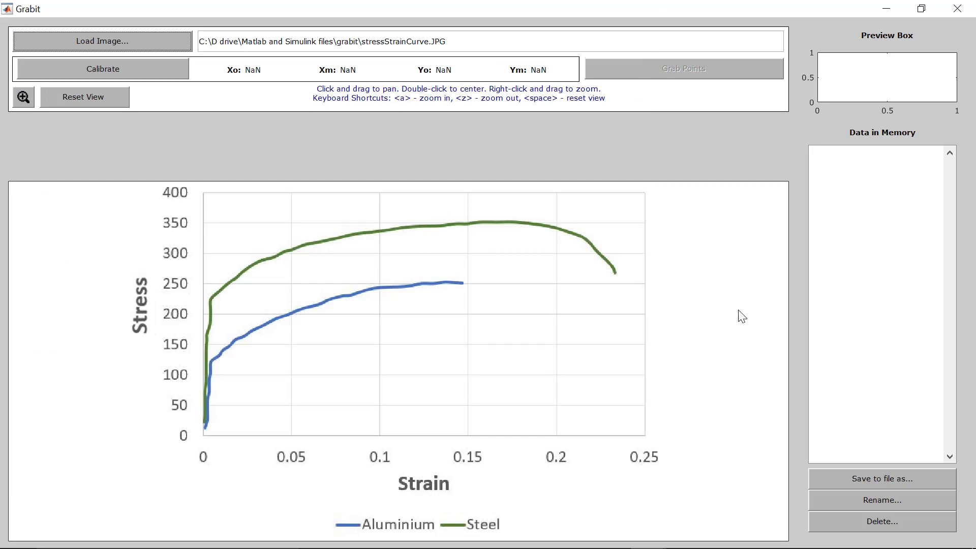
- Calibrate the x-axis with origin 0 and maximum strain 0.25
left_click(147, 75)
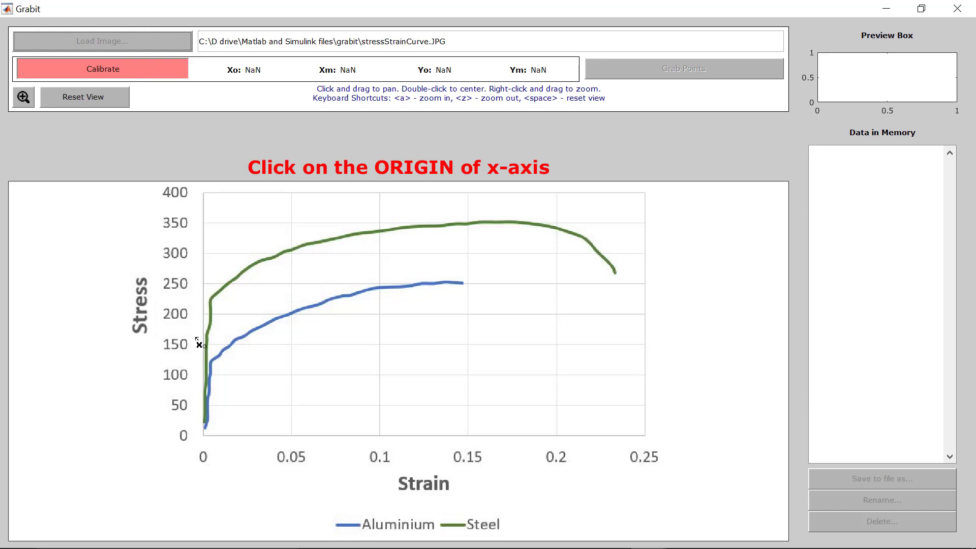
left_click(203, 436)
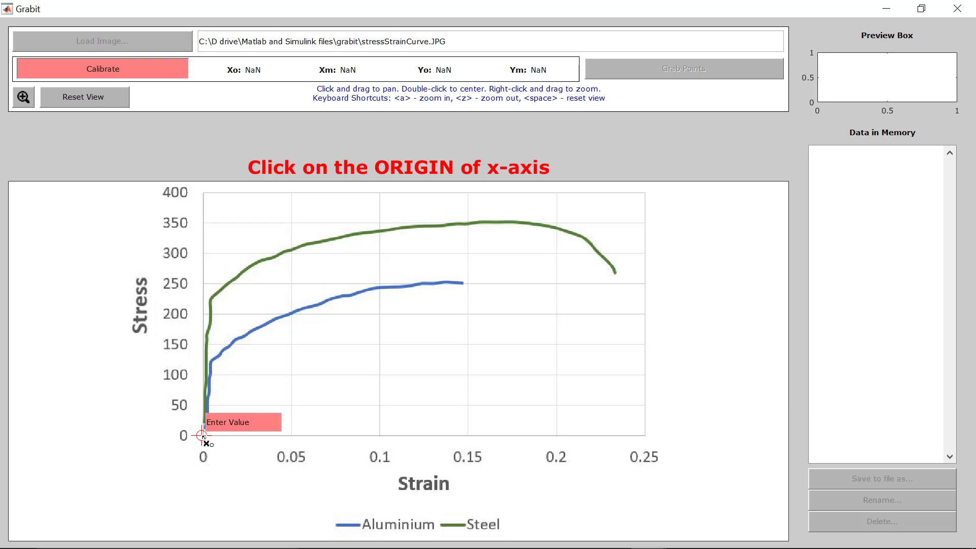
double_click(238, 424)
triple_click(239, 426)
type("0")
key("Return")
left_click(645, 436)
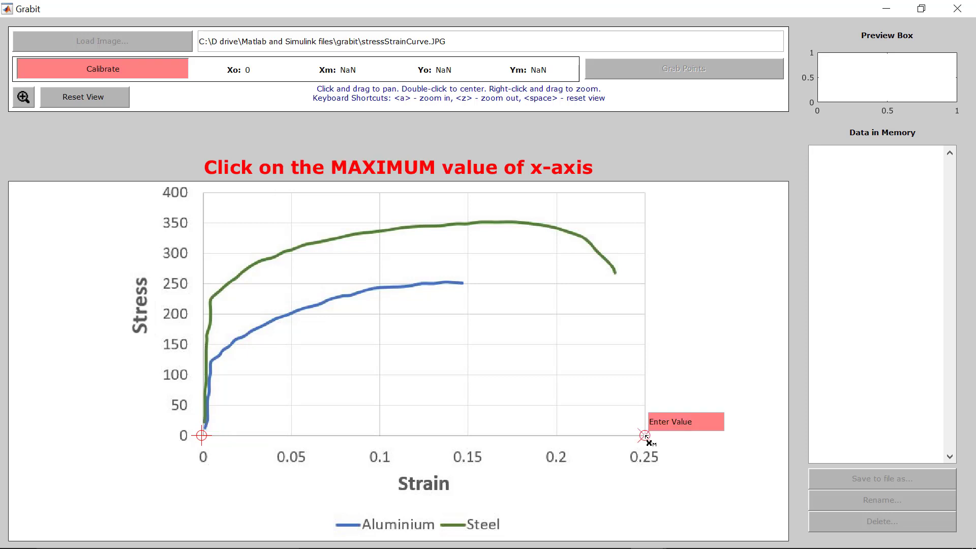
double_click(668, 422)
triple_click(668, 422)
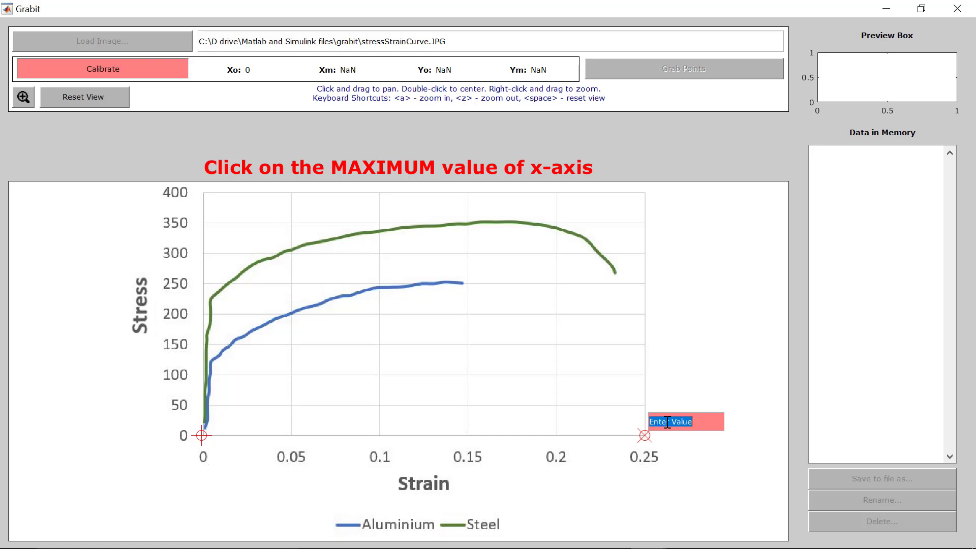
type("0.25")
key("Return")
- Calibrate the y-axis with origin 0 and maximum stress 350
left_click(201, 435)
double_click(232, 425)
type("0")
key("Return")
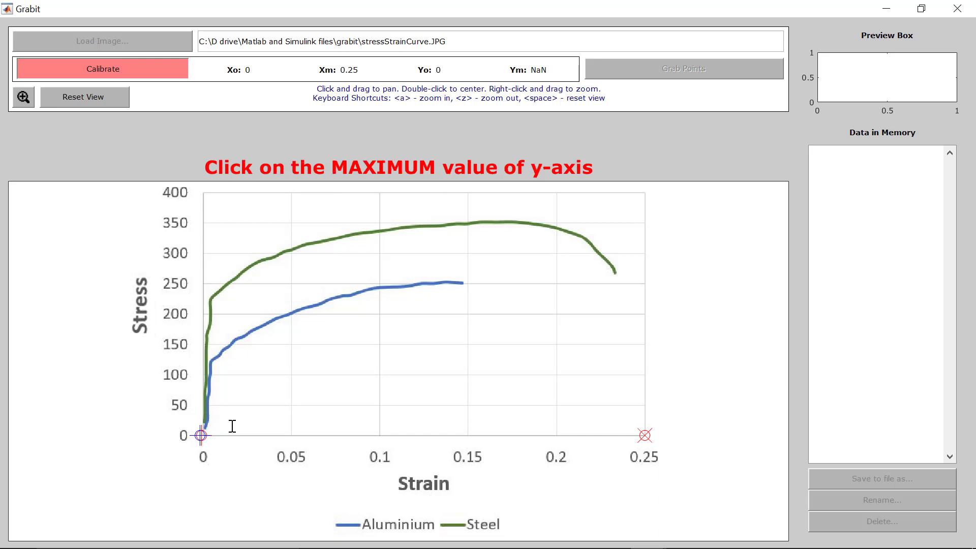
left_click(203, 223)
triple_click(237, 208)
type("350")
key("Return")
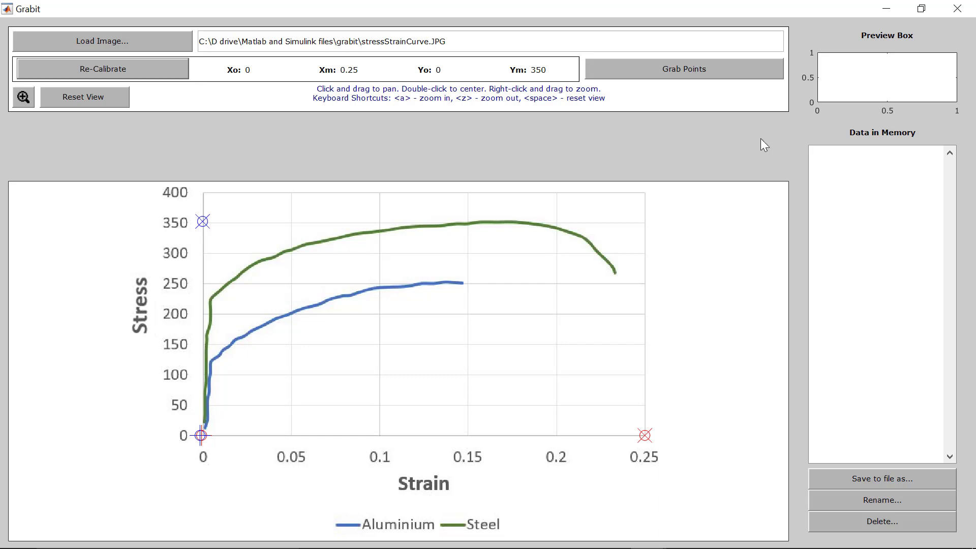
- Grab 23 points along the blue aluminium curve from base to end
left_click(726, 76)
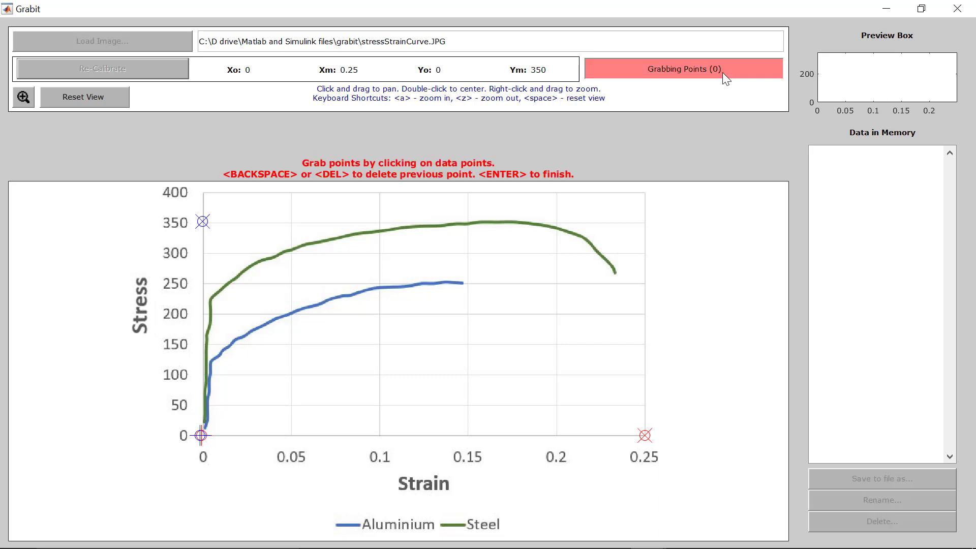
left_click(206, 423)
left_click(206, 417)
left_click(209, 402)
left_click(210, 386)
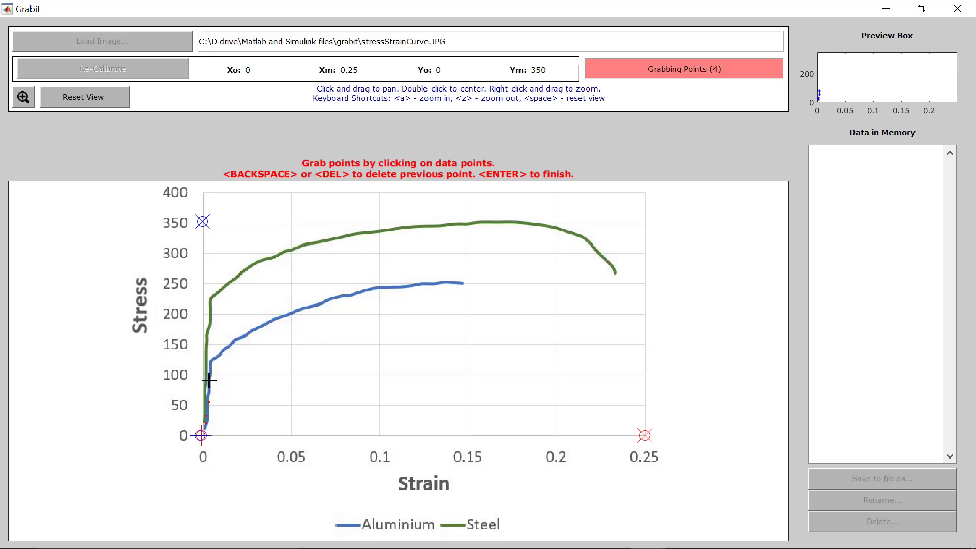
left_click(210, 375)
left_click(211, 361)
left_click(220, 356)
left_click(229, 347)
left_click(245, 335)
left_click(258, 326)
left_click(272, 320)
left_click(284, 315)
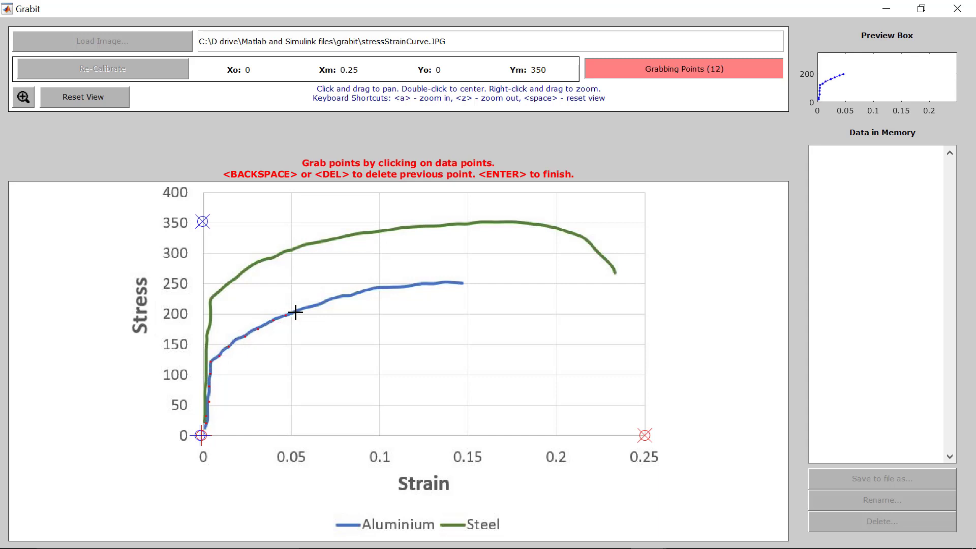
left_click(302, 309)
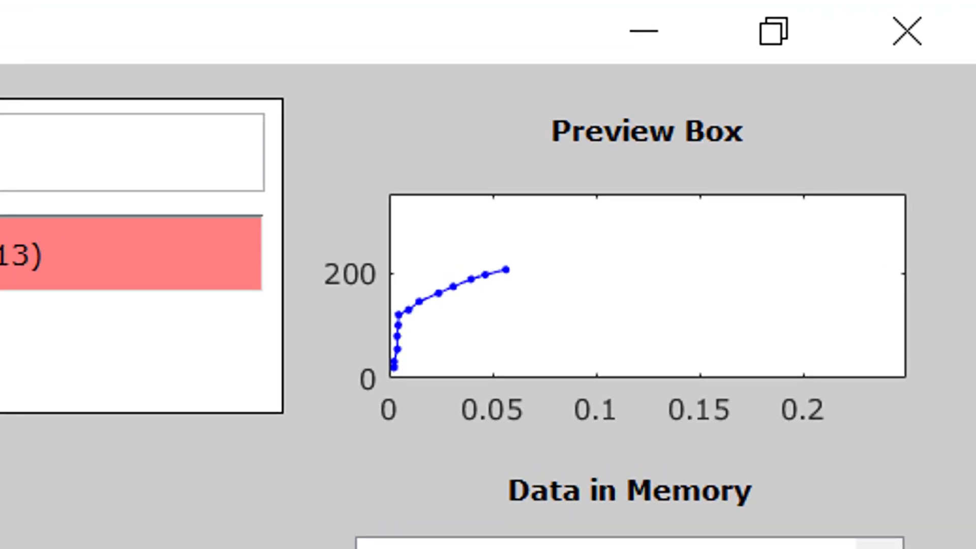
left_click(319, 305)
left_click(334, 299)
left_click(352, 294)
left_click(372, 288)
left_click(395, 286)
left_click(411, 286)
left_click(426, 283)
left_click(440, 282)
left_click(455, 283)
left_click(463, 284)
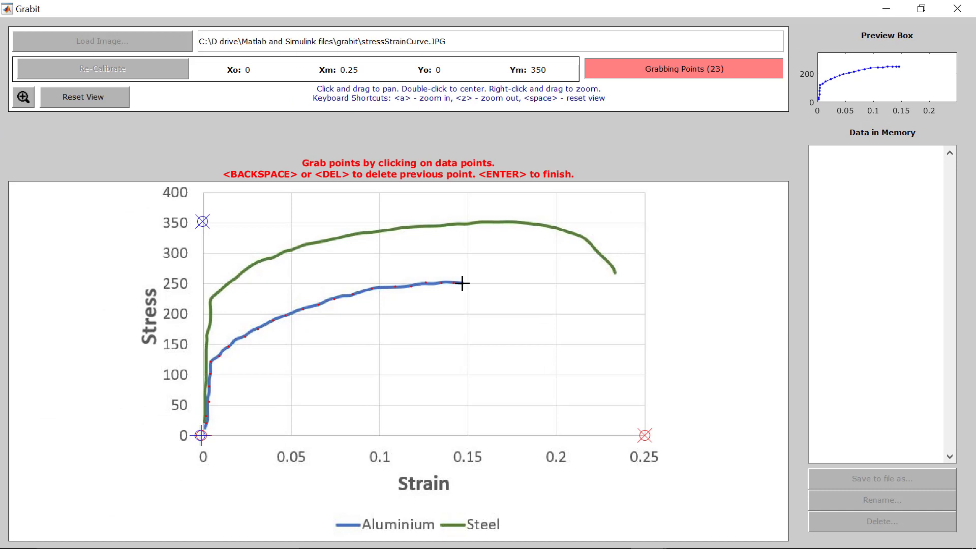
key("Return")
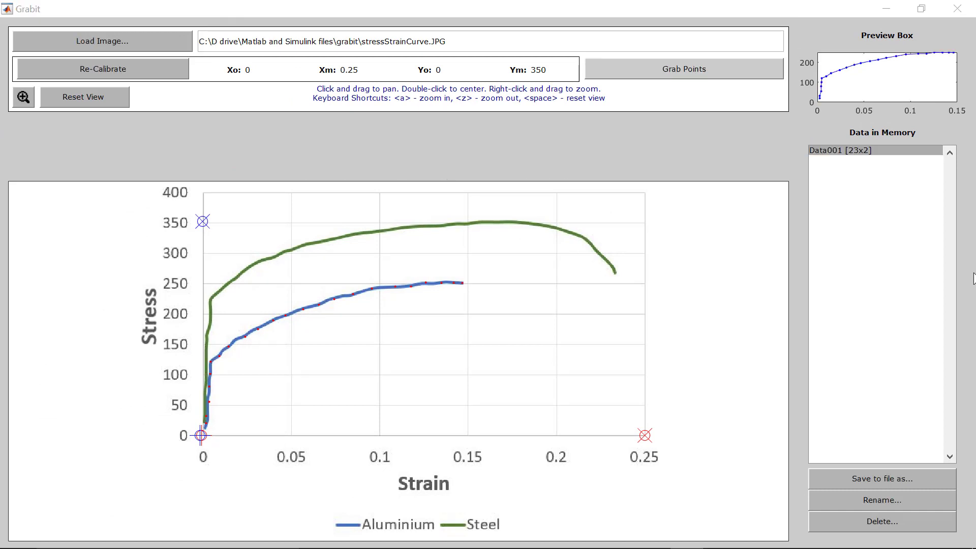
- Rename the stored dataset from Data001 to dataAluminium
left_click(891, 505)
type("d")
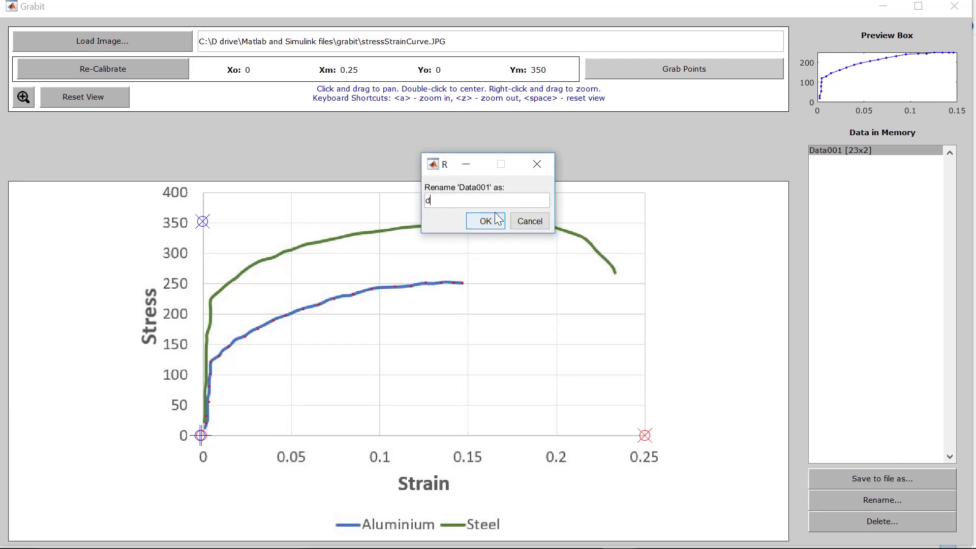
type("ataAluminium")
left_click(491, 228)
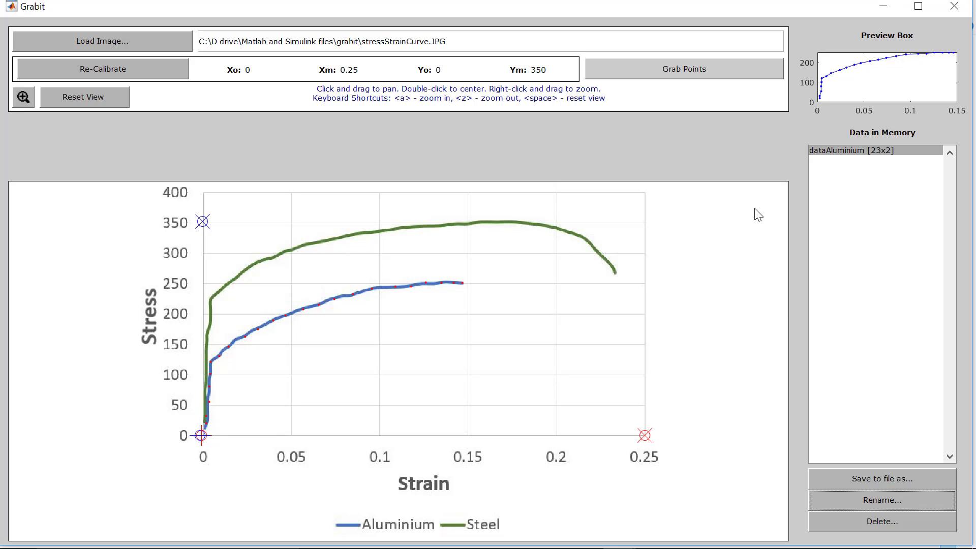
- Grab points along the green steel curve as dataSteel, then display dataAluminium's values
left_click(704, 75)
double_click(204, 387)
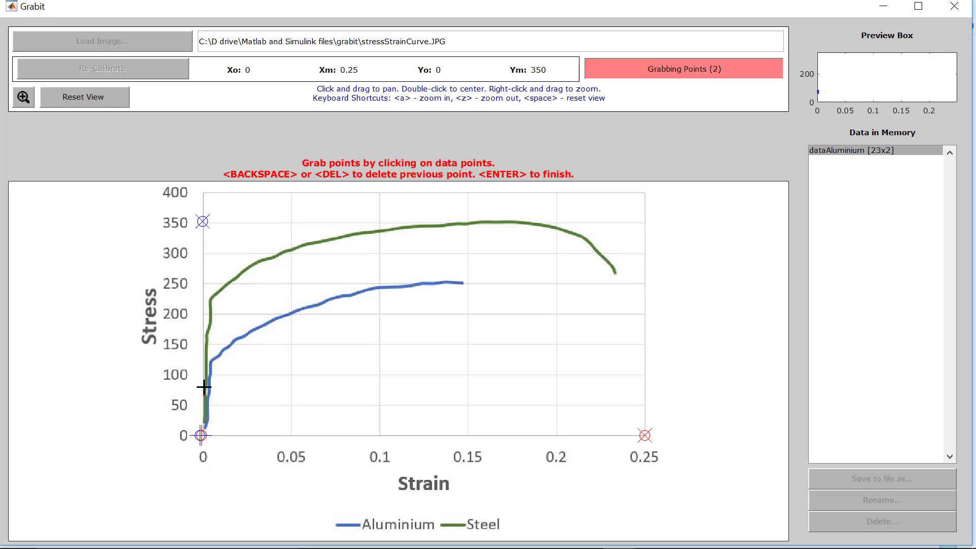
left_click(204, 373)
key("Return")
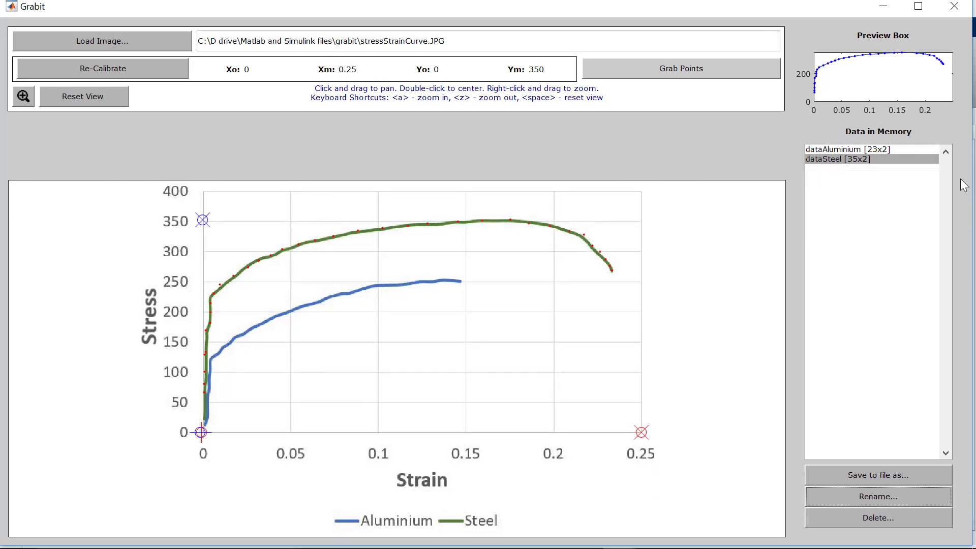
left_click(883, 6)
double_click(808, 168)
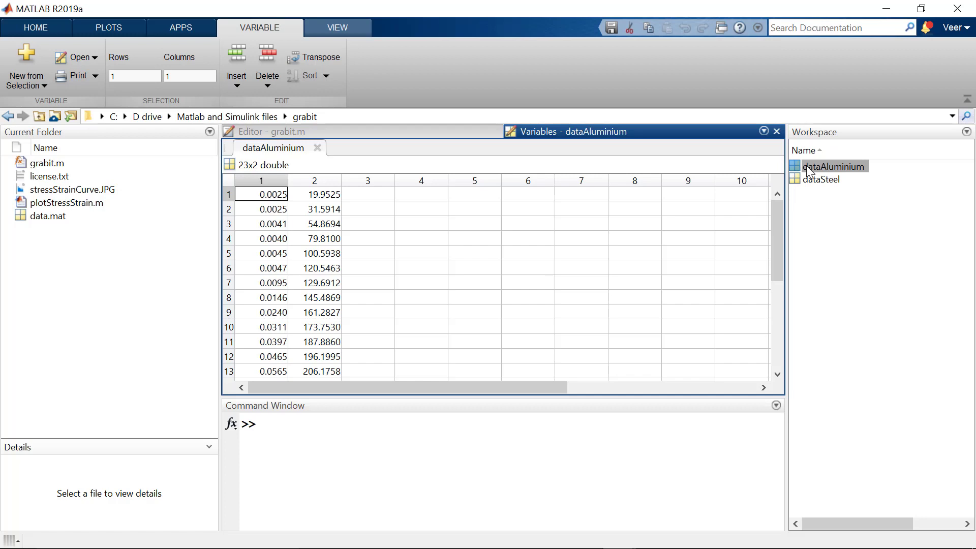
- View dataSteel, run plotStressStrain.m, and maximize Figure 1 showing both curves
double_click(816, 180)
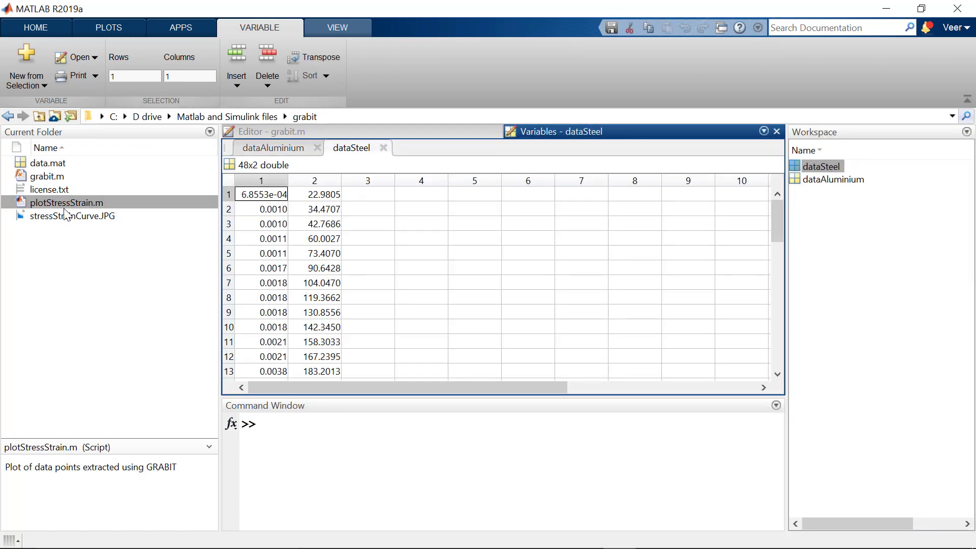
double_click(74, 203)
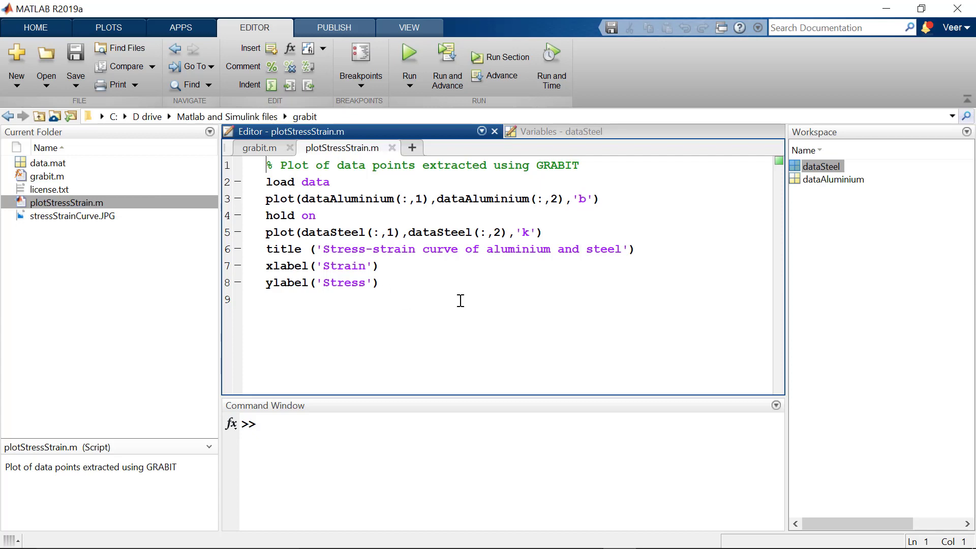
left_click(404, 53)
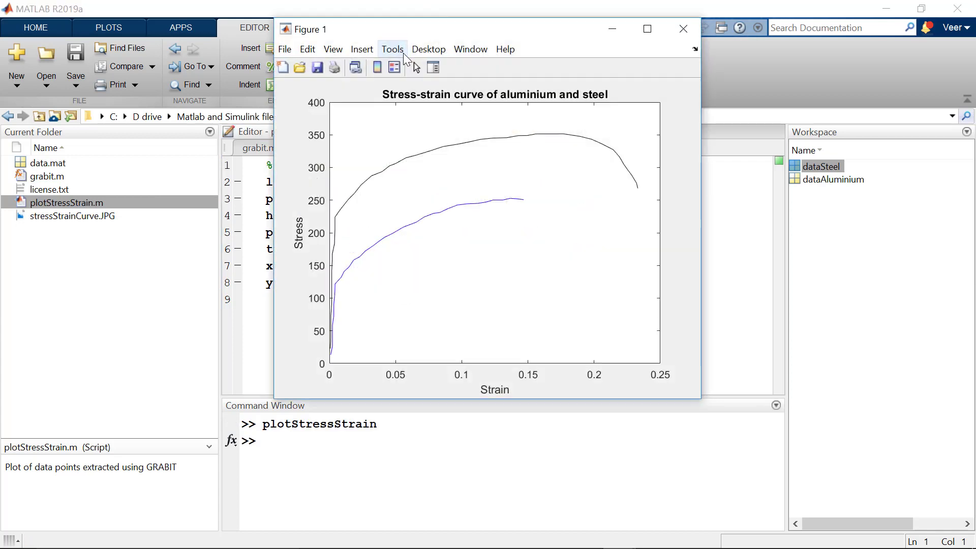
key("super+Up")
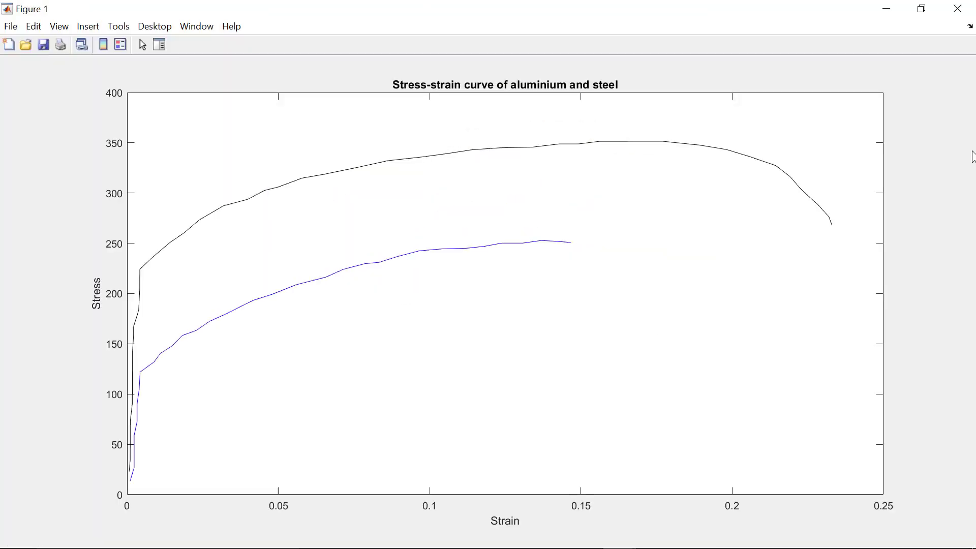